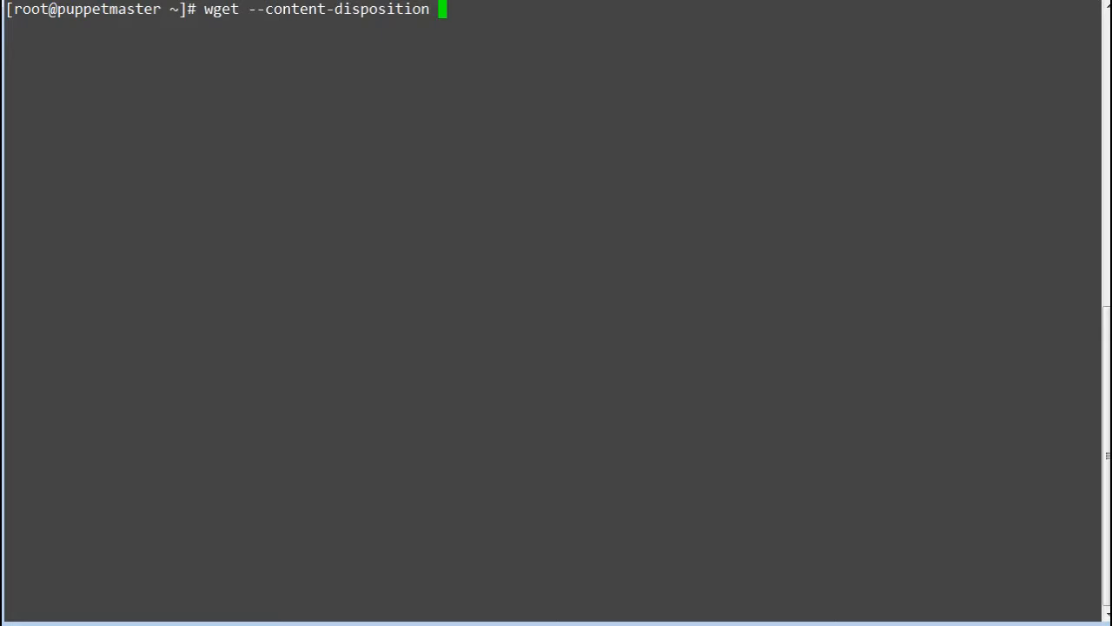
Step: Download the EL 7 x86_64 Puppet Enterprise master installer using wget --content-disposition with the quoted URL copied from the Puppet download page
{"action": "type", "text": "''"}
{"action": "key", "text": "Left"}
{"action": "key", "text": "alt+Tab"}
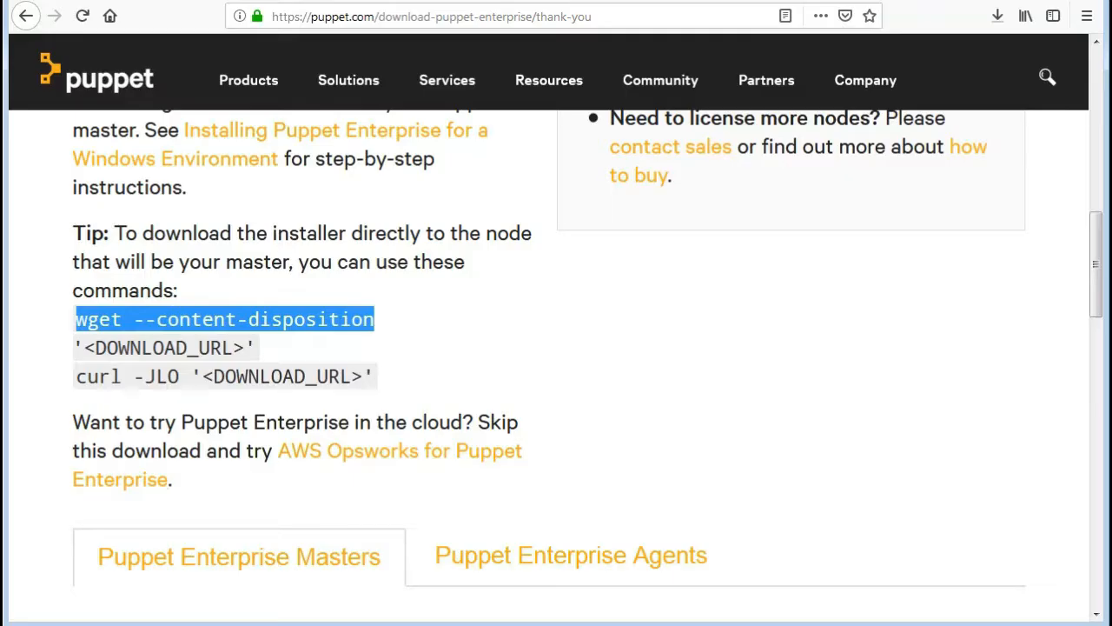
{"action": "scroll", "coordinate": [556, 330], "scroll_direction": "down", "scroll_amount": 5}
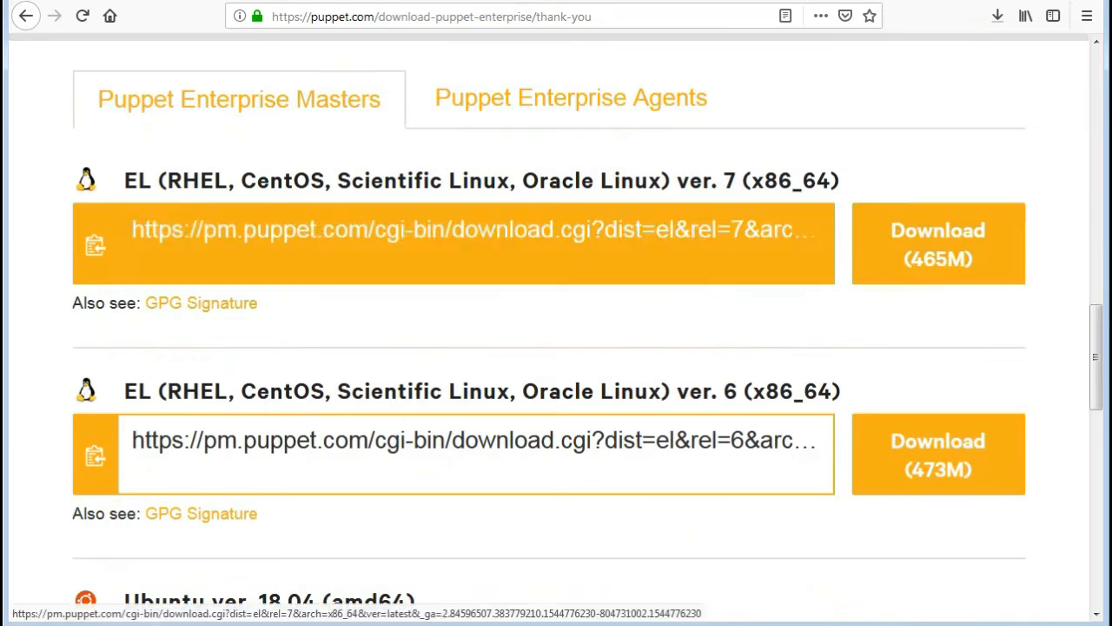
{"action": "left_click", "coordinate": [696, 244]}
{"action": "key", "text": "alt+Tab"}
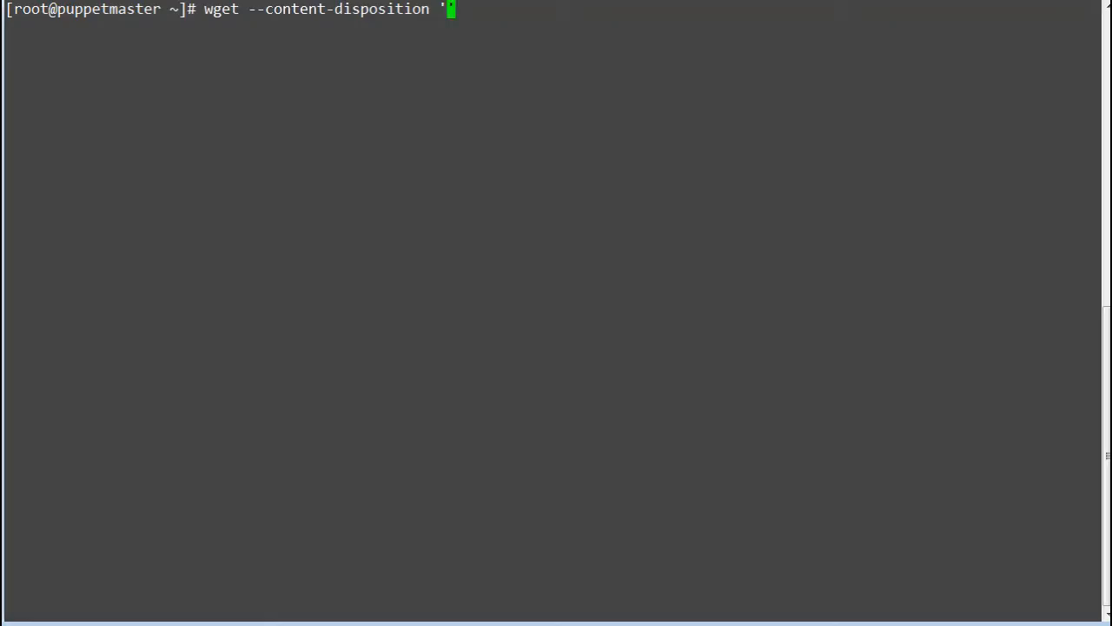
{"action": "key", "text": "shift+Insert"}
{"action": "key", "text": "Return"}
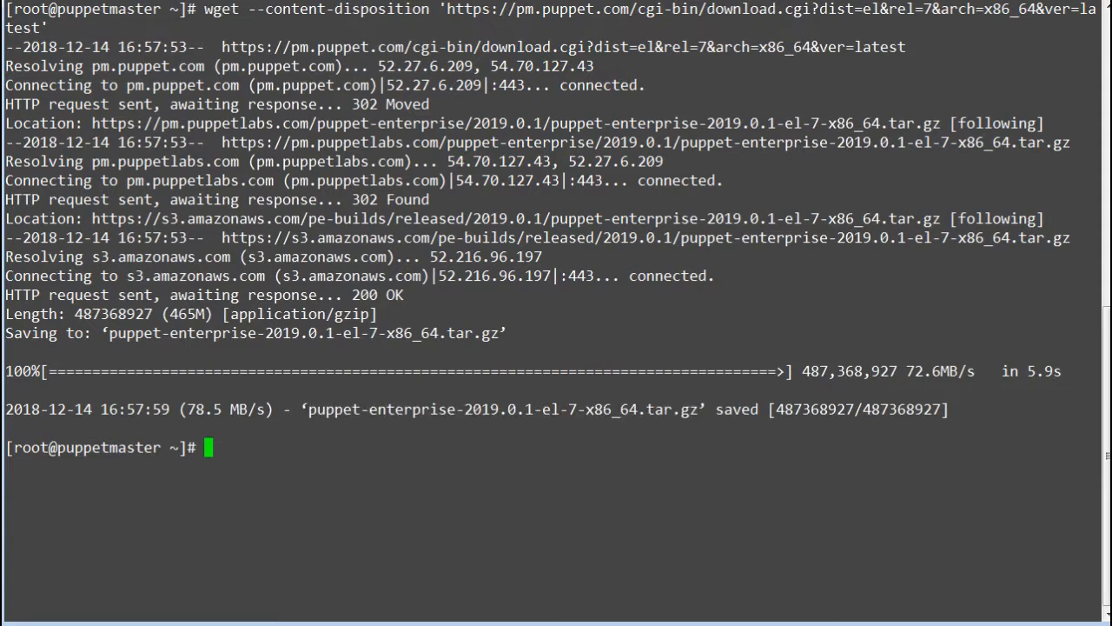
Step: List the downloaded puppet-enterprise-2019.0.1-el-7-x86_64.tar.gz archive with ls -ltr
{"action": "type", "text": "ls -ltr p"}
{"action": "key", "text": "Tab"}
{"action": "key", "text": "Return"}
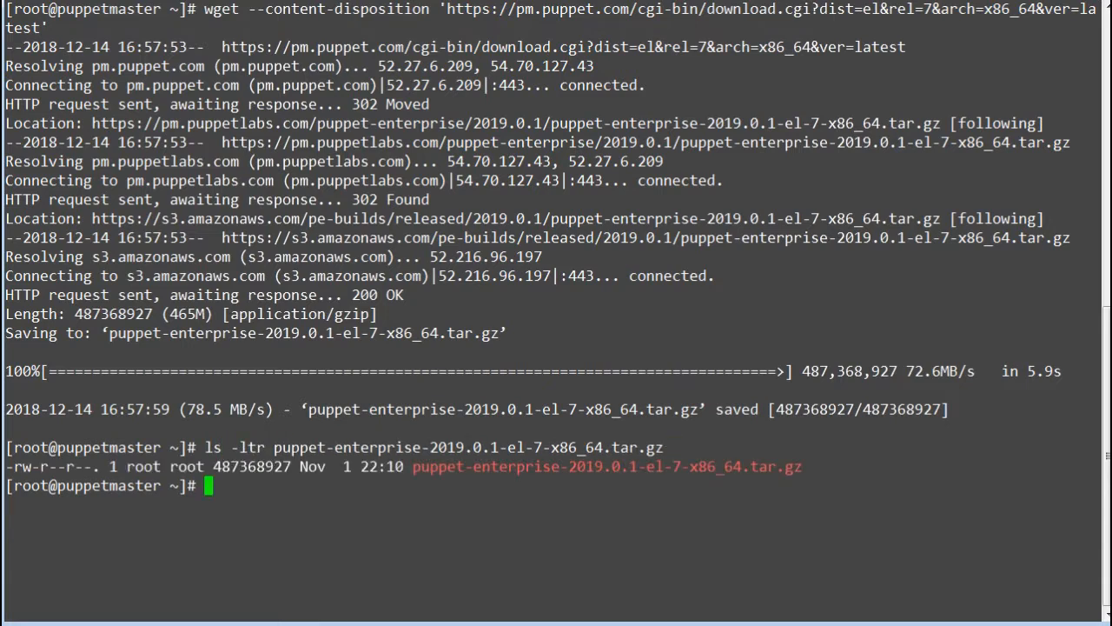
{"action": "key", "text": "Return"}
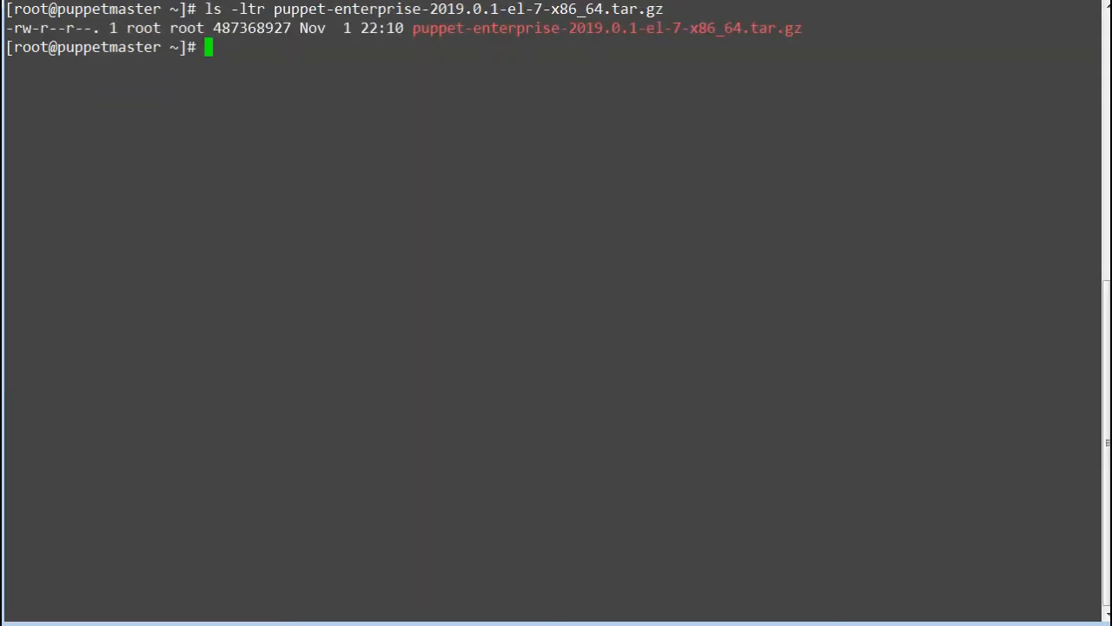
Step: Extract puppet-enterprise-2019.0.1-el-7-x86_64.tar.gz with tar -zxvf
{"action": "type", "text": "tar -zxvf"}
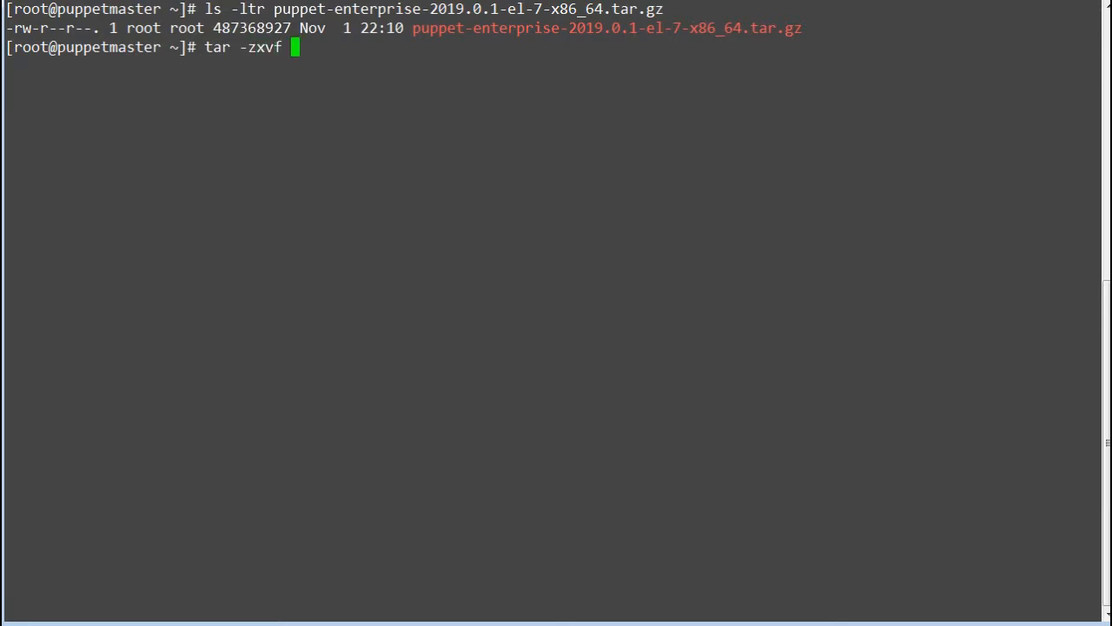
{"action": "double_click", "coordinate": [607, 29]}
{"action": "right_click", "coordinate": [606, 29]}
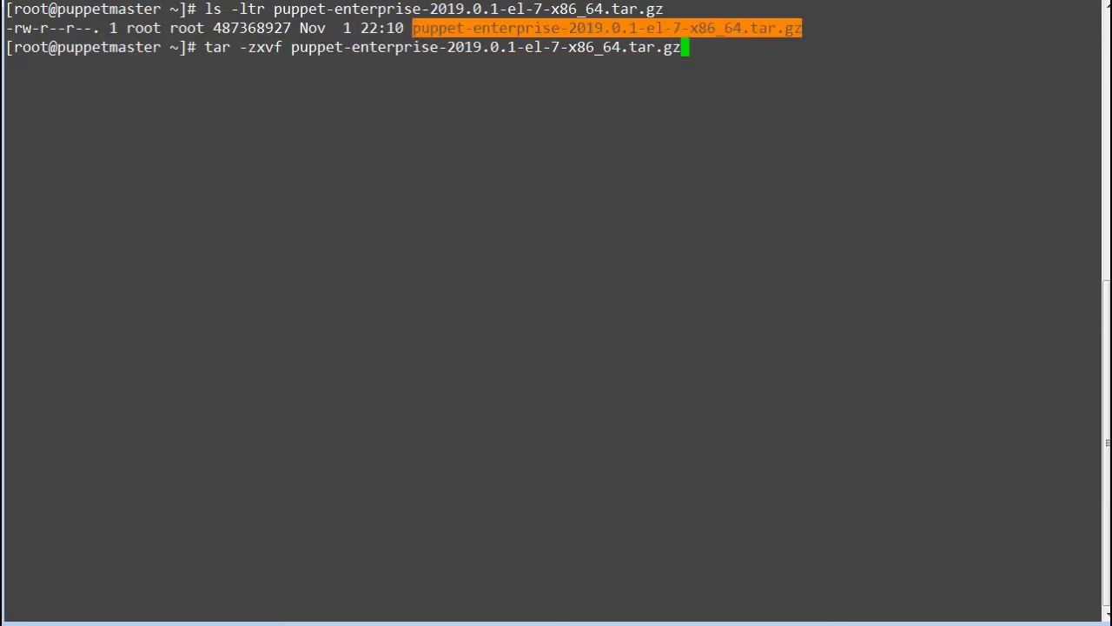
{"action": "key", "text": "Return"}
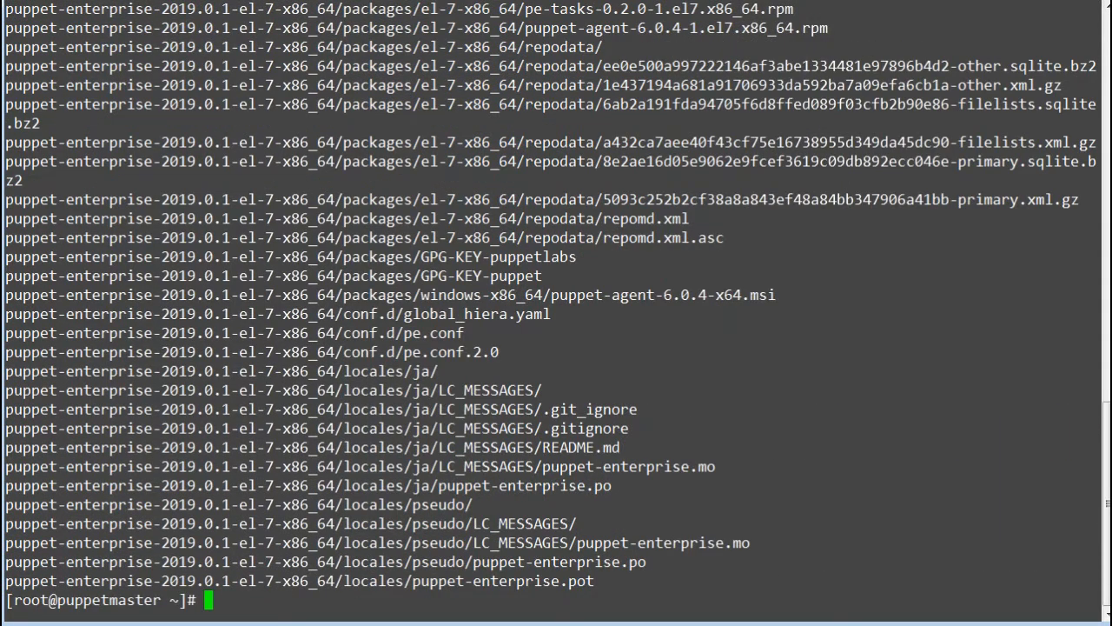
Step: Clear the terminal and list everything matching puppet-enterprise-2019.0.1-el-7-x86_64* with ls -ltr
{"action": "type", "text": "clear"}
{"action": "key", "text": "Return"}
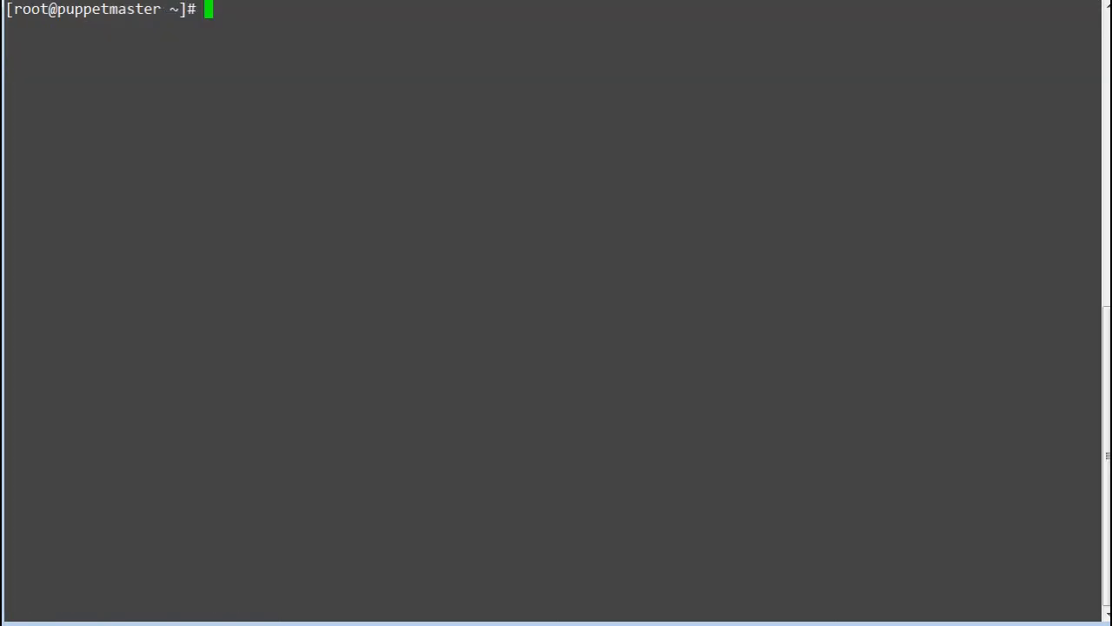
{"action": "type", "text": "ls -ltr pup"}
{"action": "key", "text": "Tab"}
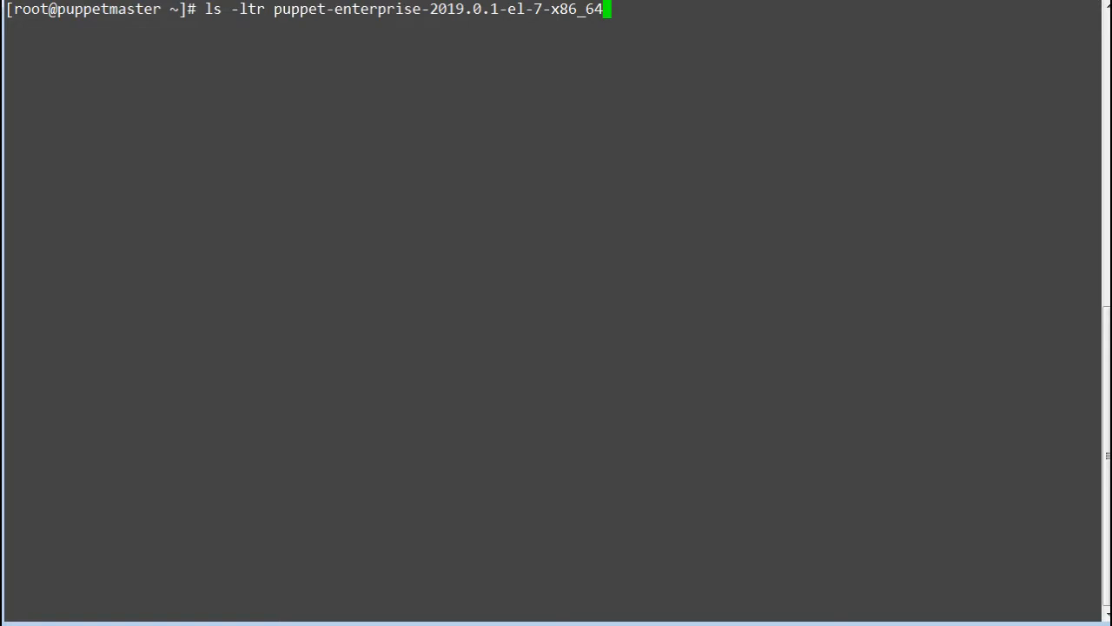
{"action": "type", "text": "*"}
{"action": "key", "text": "Return"}
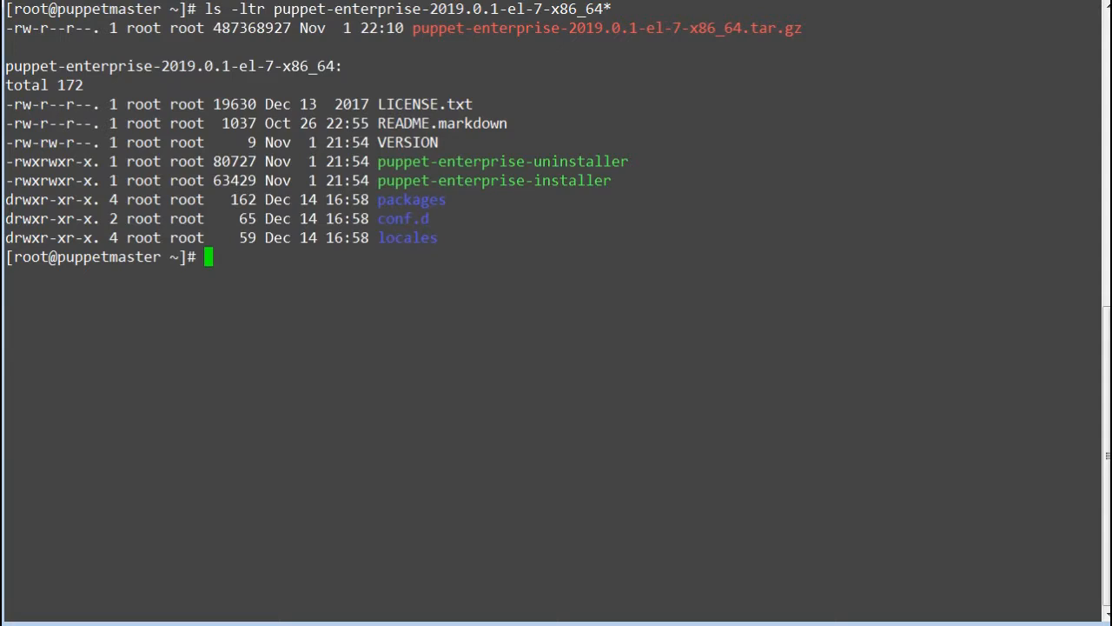
Step: Show the directory entry of the extracted puppet-enterprise-2019.0.1-el-7-x86_64 folder with ls -ld
{"action": "type", "text": "ls -ld pup"}
{"action": "key", "text": "Tab"}
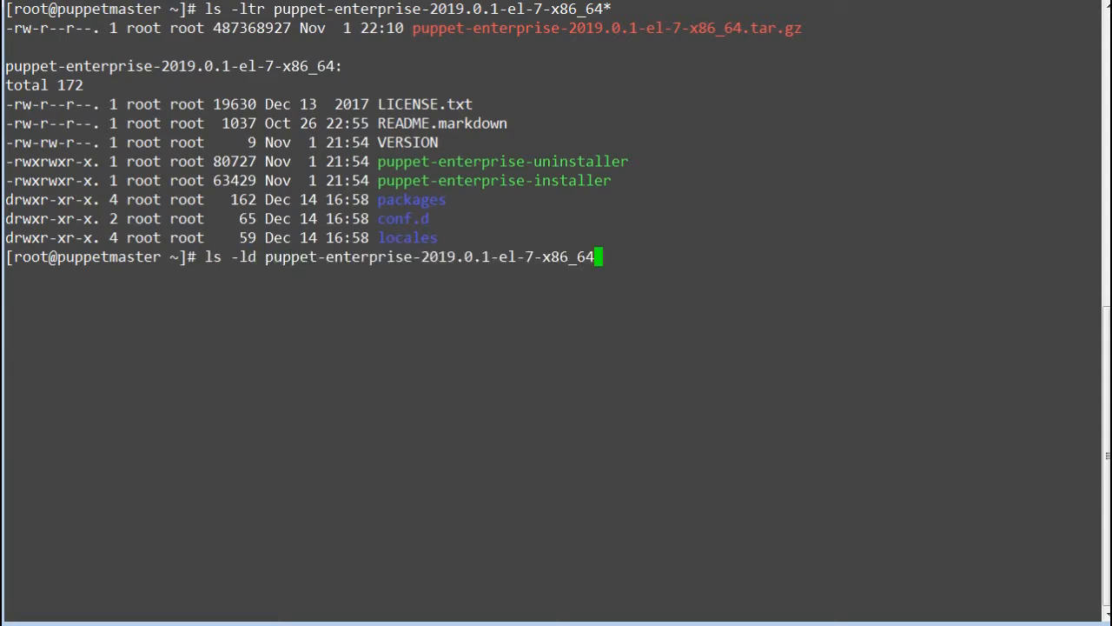
{"action": "key", "text": "Return"}
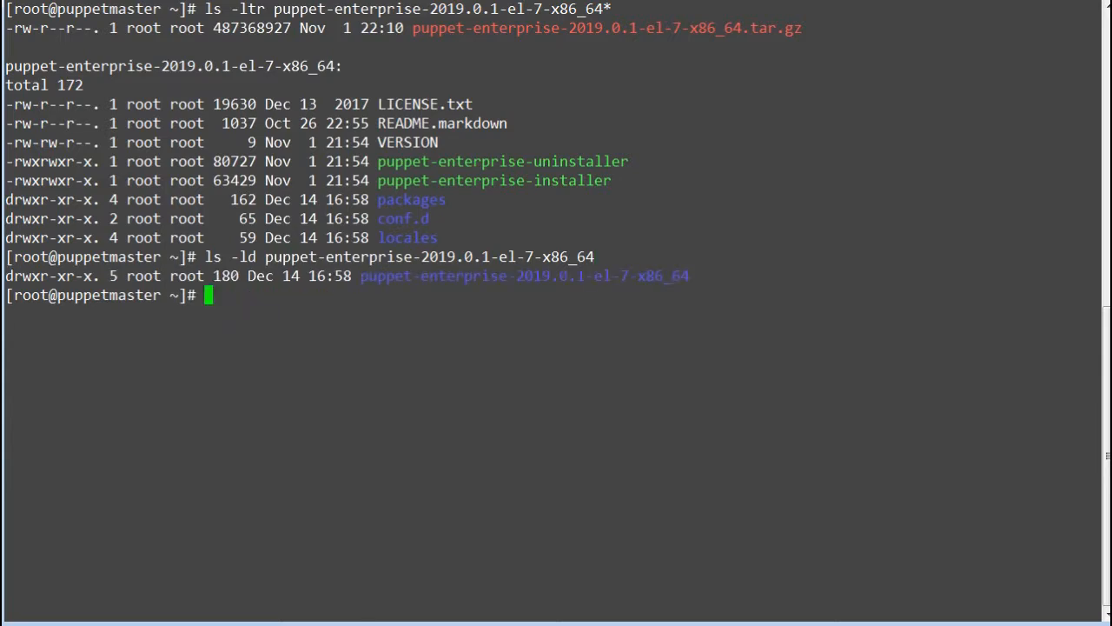
{"action": "left_click_drag", "start_coordinate": [361, 277], "coordinate": [956, 277]}
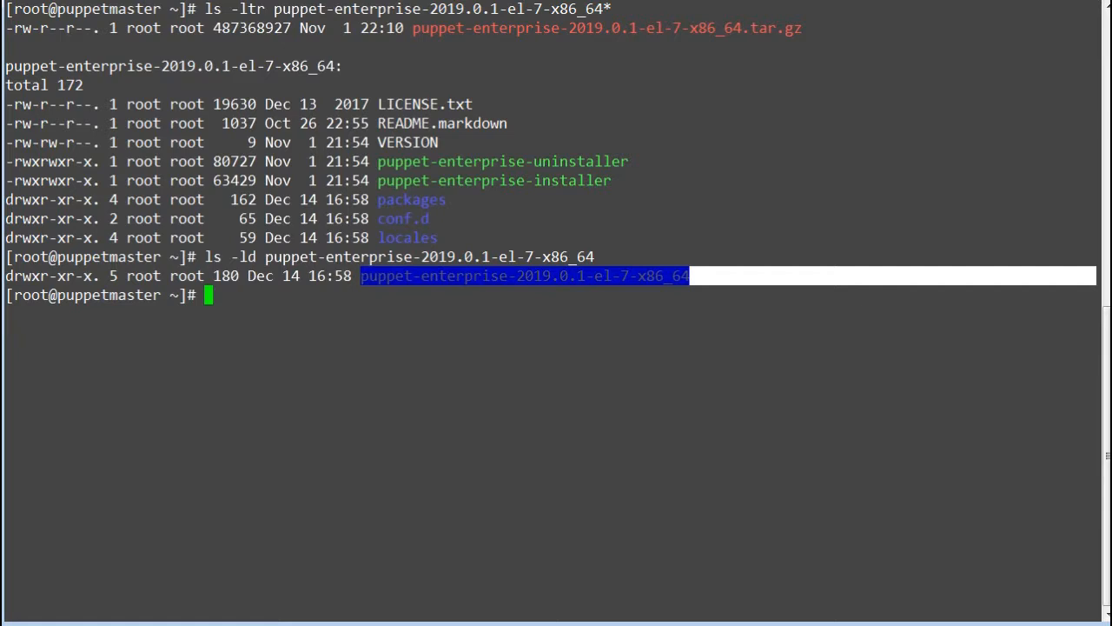
{"action": "left_click", "coordinate": [662, 304]}
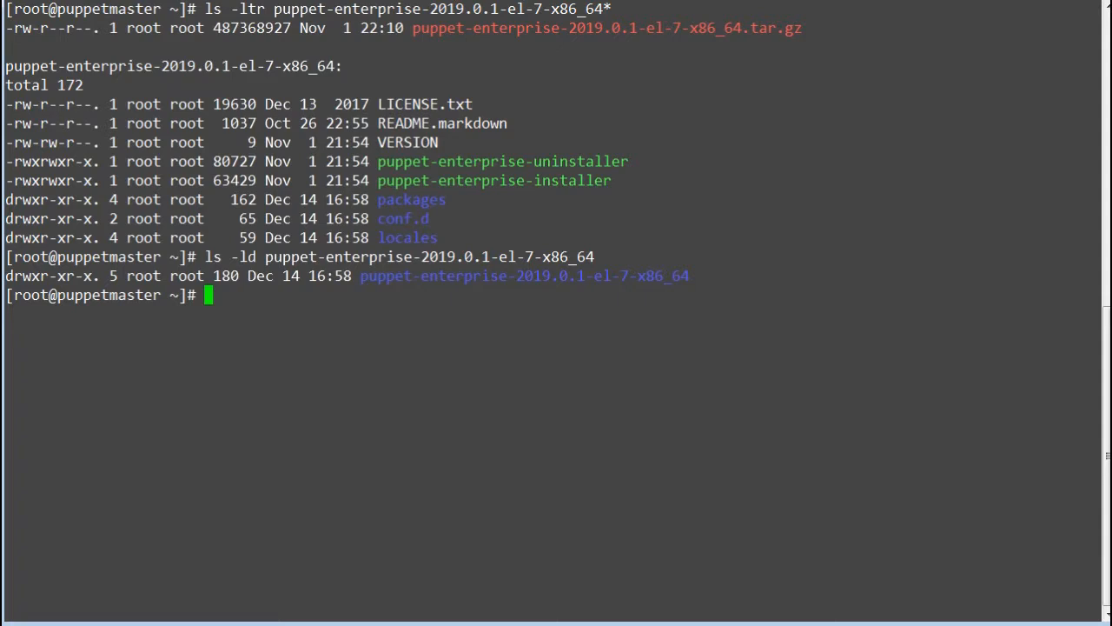
Step: Change into the extracted puppet-enterprise-2019.0.1-el-7-x86_64 directory
{"action": "type", "text": "cd pup"}
{"action": "key", "text": "Tab"}
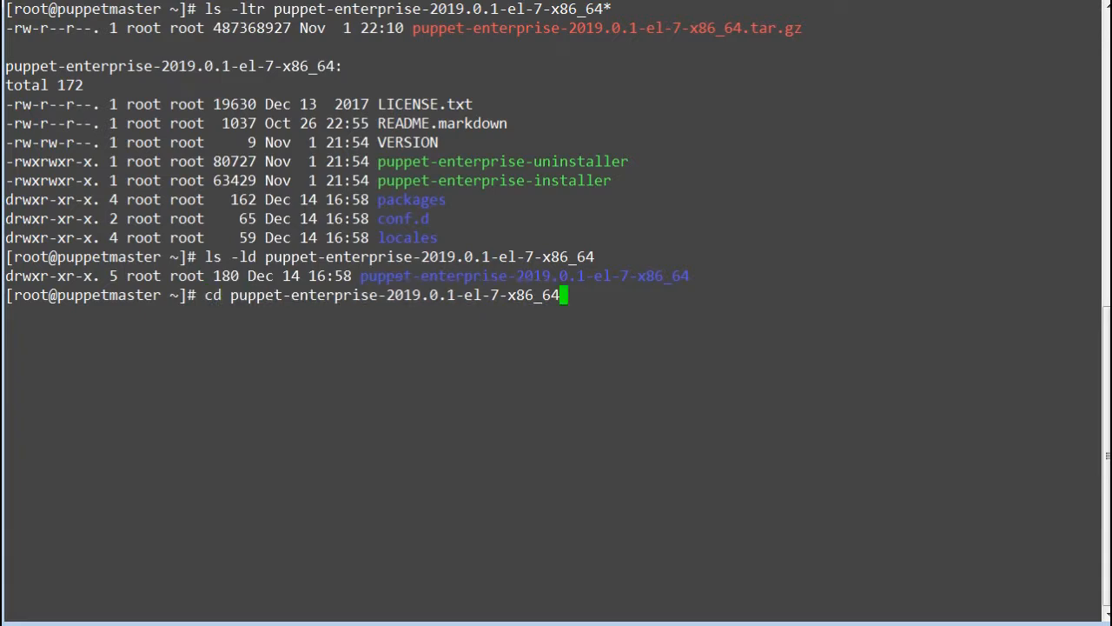
{"action": "key", "text": "Return"}
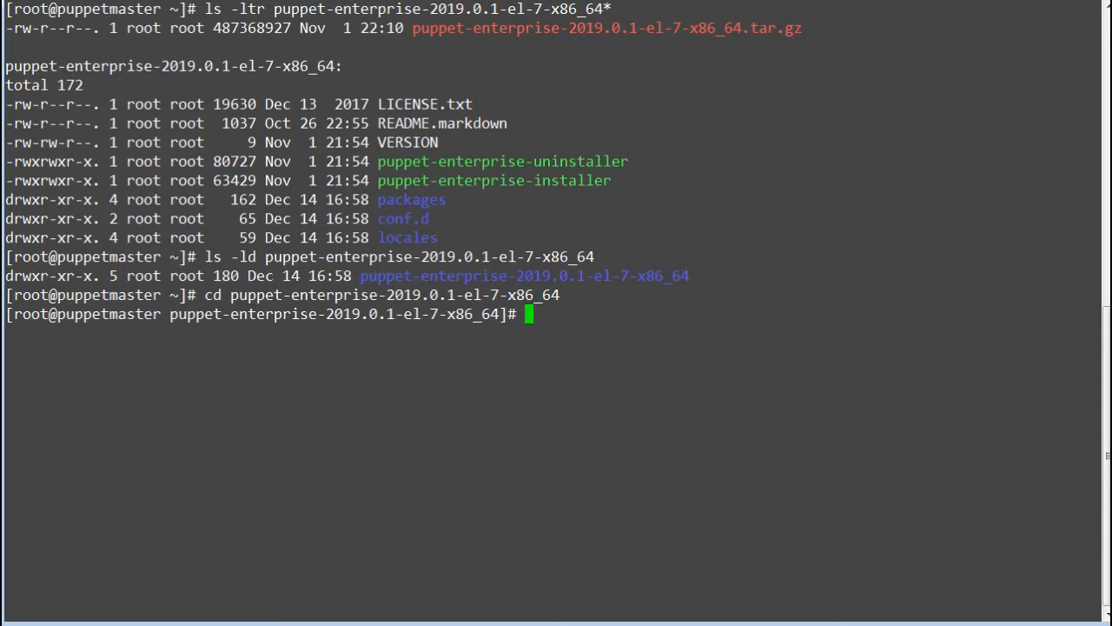
Step: Run ./puppet-enterprise-installer and choose option 2, the graphical-mode install
{"action": "type", "text": "./"}
{"action": "double_click", "coordinate": [521, 181]}
{"action": "type", "text": "puppet-enterprise-installer"}
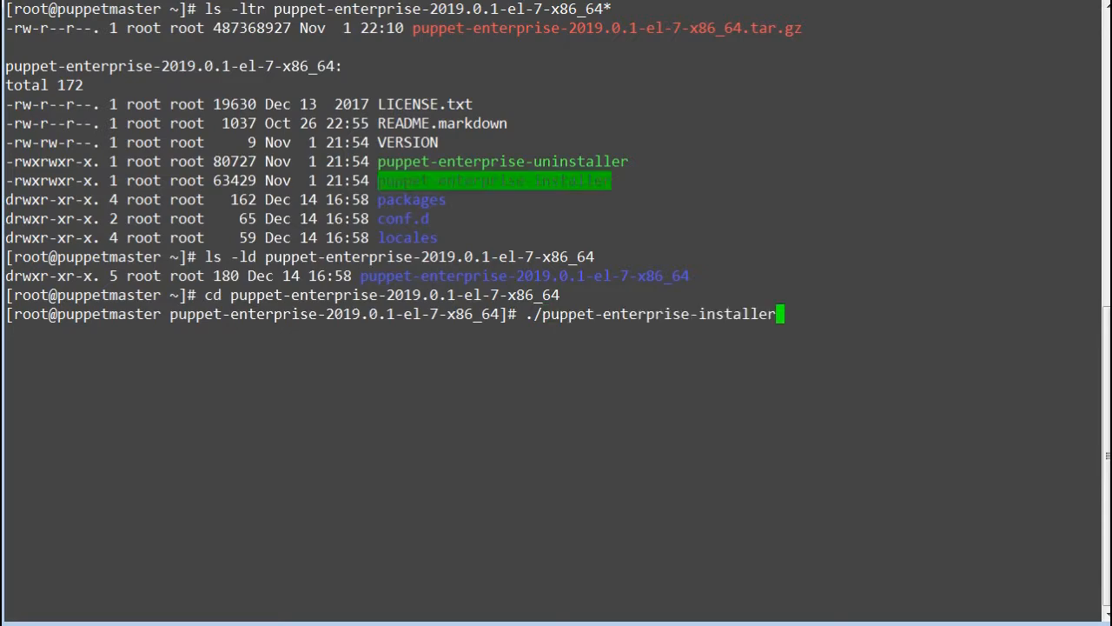
{"action": "key", "text": "Return"}
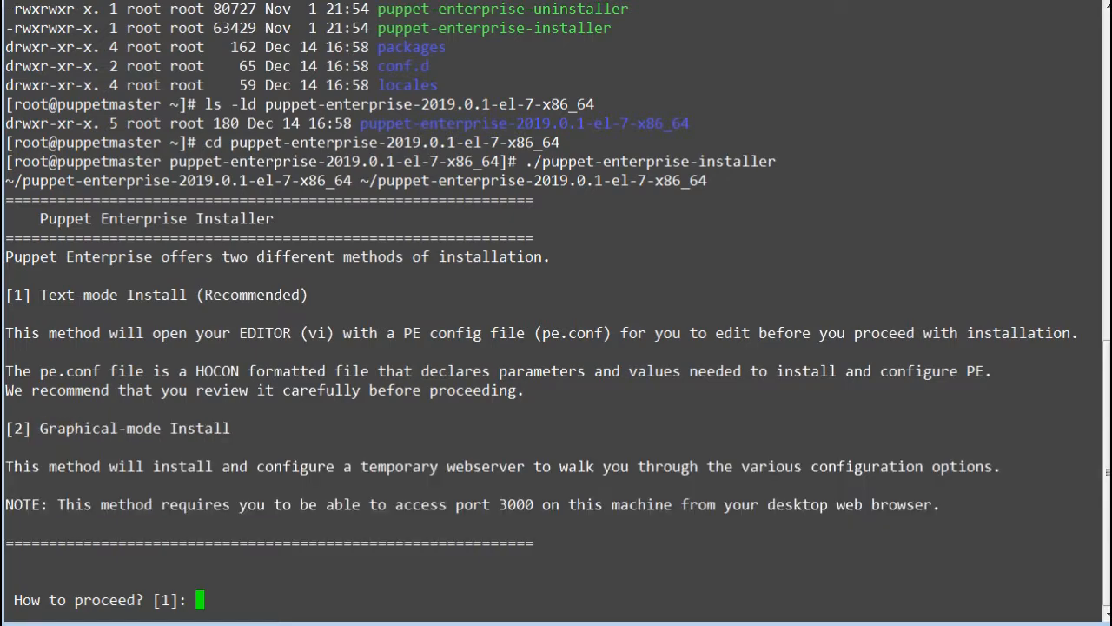
{"action": "type", "text": "2"}
{"action": "key", "text": "Return"}
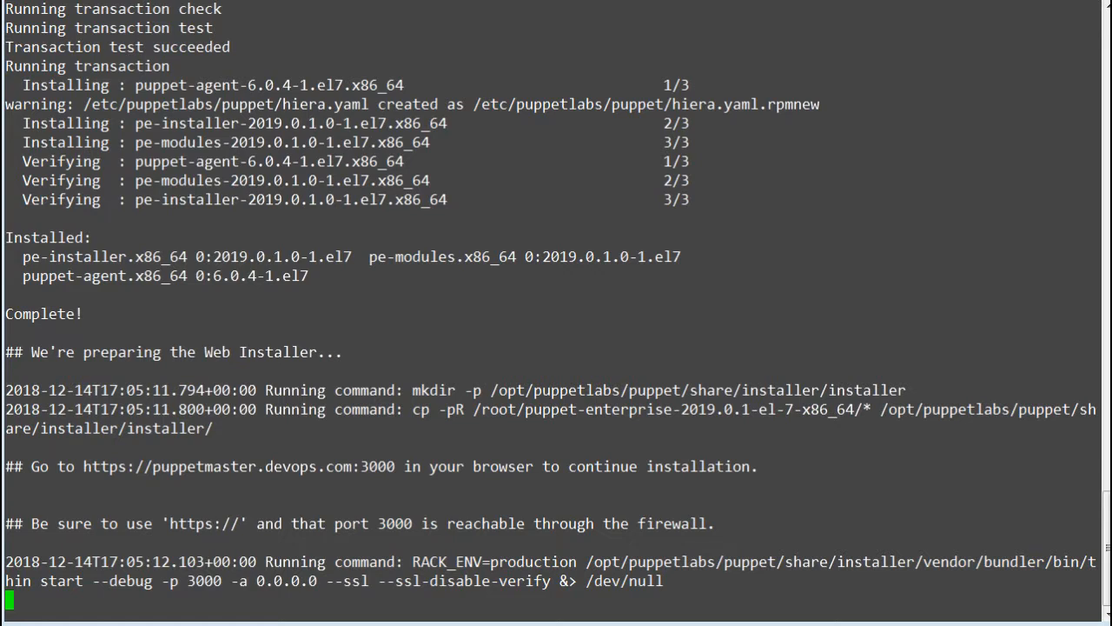
{"action": "left_click_drag", "start_coordinate": [84, 466], "coordinate": [394, 467]}
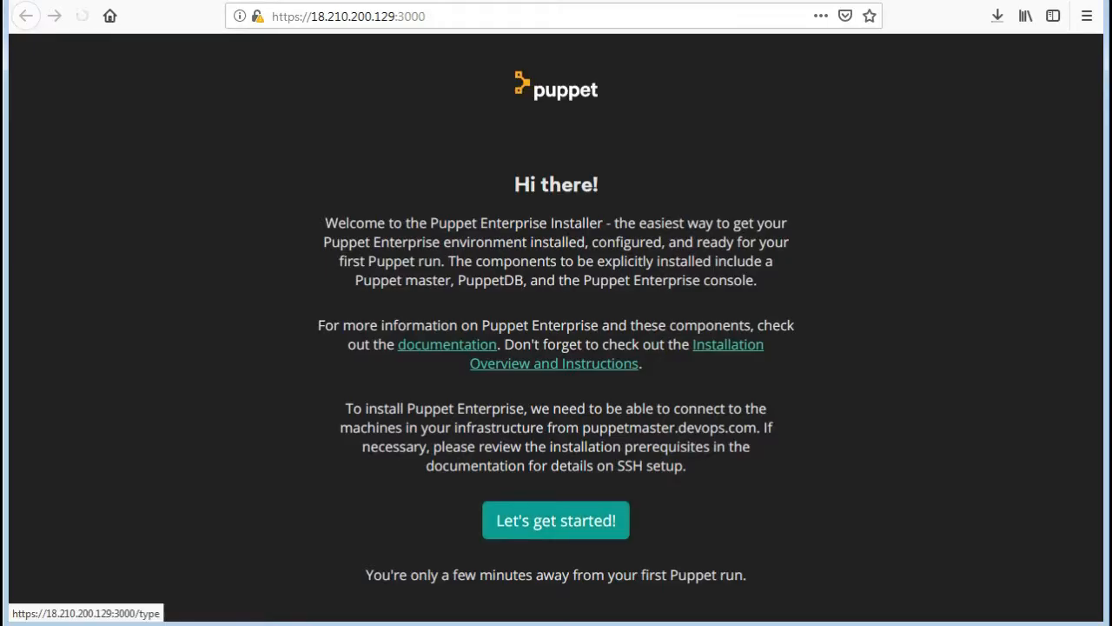
{"action": "left_click", "coordinate": [556, 519]}
{"action": "scroll", "coordinate": [548, 327], "scroll_direction": "down", "scroll_amount": 3}
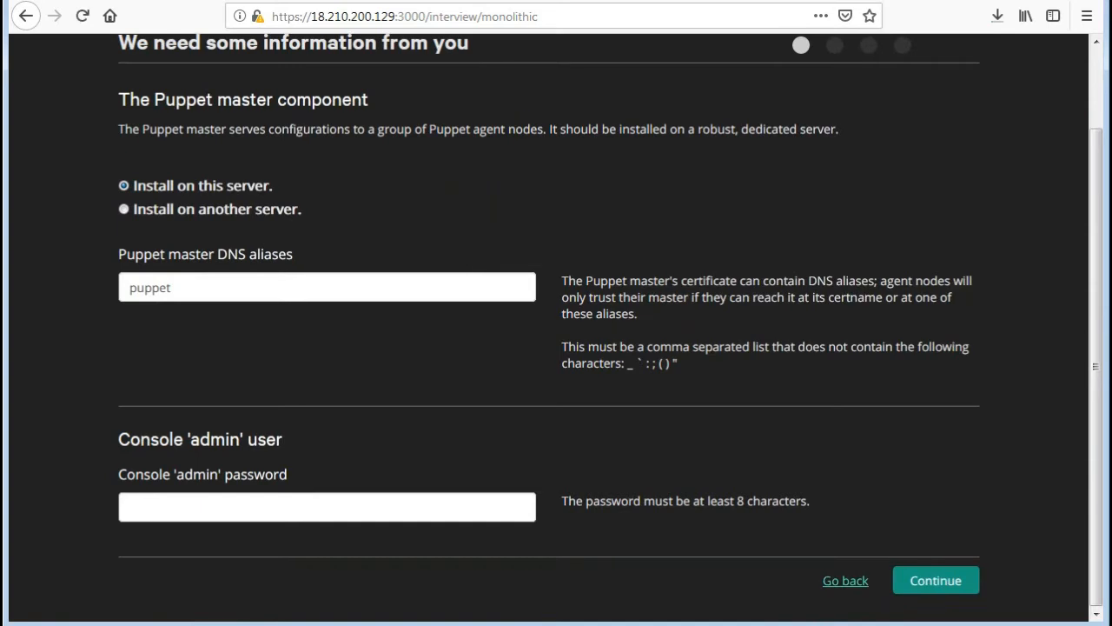
Step: Set the Puppet master DNS alias to puppetmaster.devops.com
{"action": "left_click", "coordinate": [172, 287]}
{"action": "type", "text": "maste"}
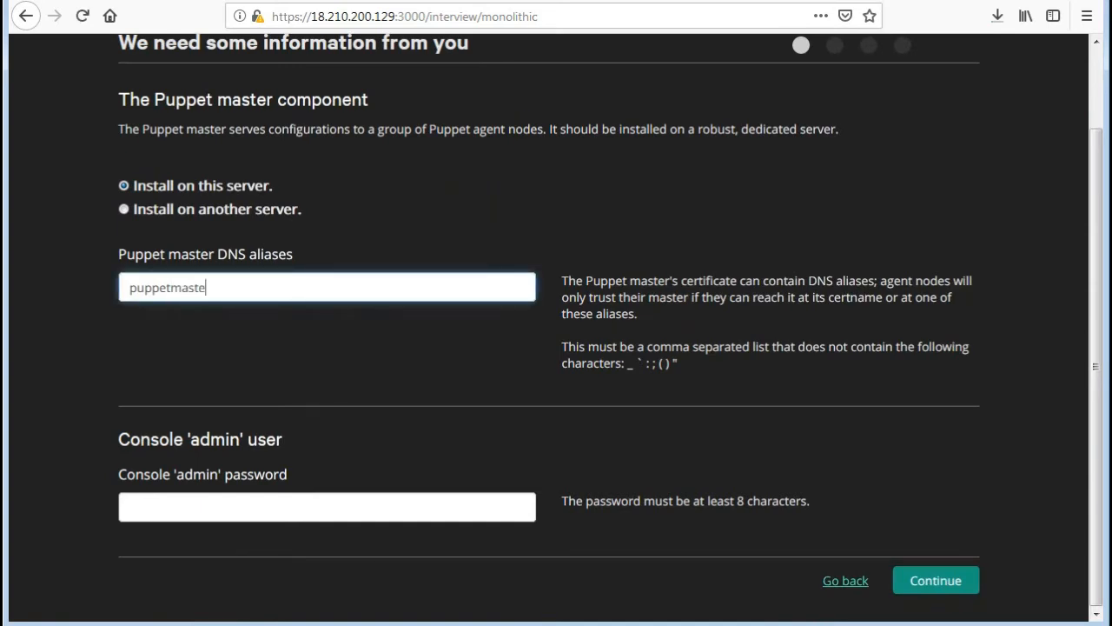
{"action": "type", "text": "r.devops.com"}
{"action": "key", "text": "ctrl+a"}
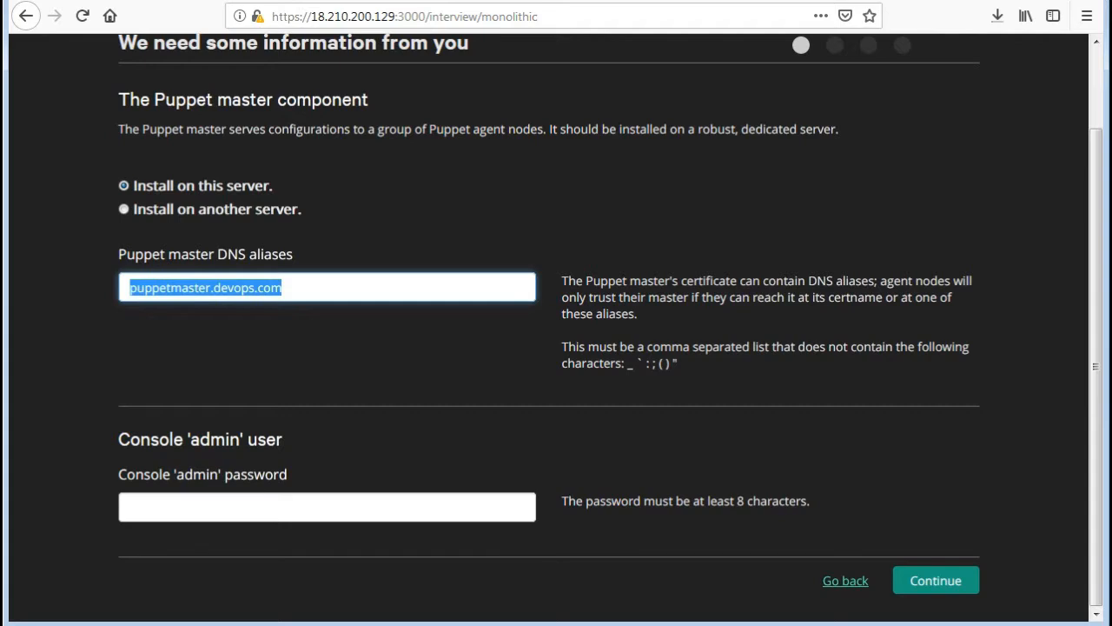
Step: Enter the console 'admin' password, submit the form, and save the login in the browser
{"action": "key", "text": "Tab"}
{"action": "type", "text": "••••••"}
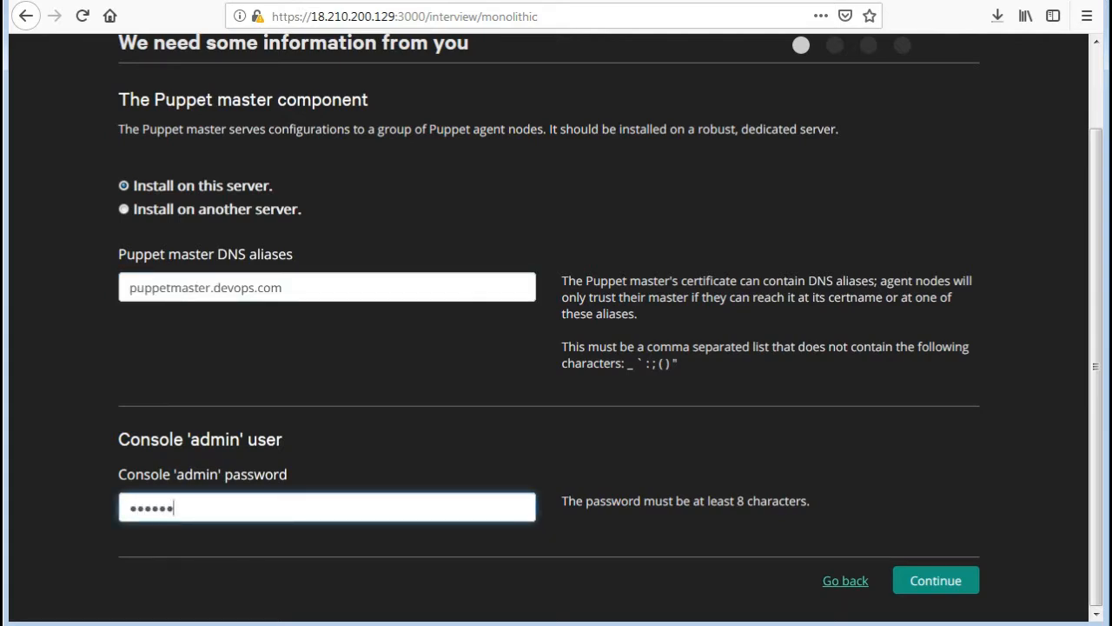
{"action": "key", "text": "ctrl+a"}
{"action": "type", "text": "•••••••••"}
{"action": "key", "text": "Return"}
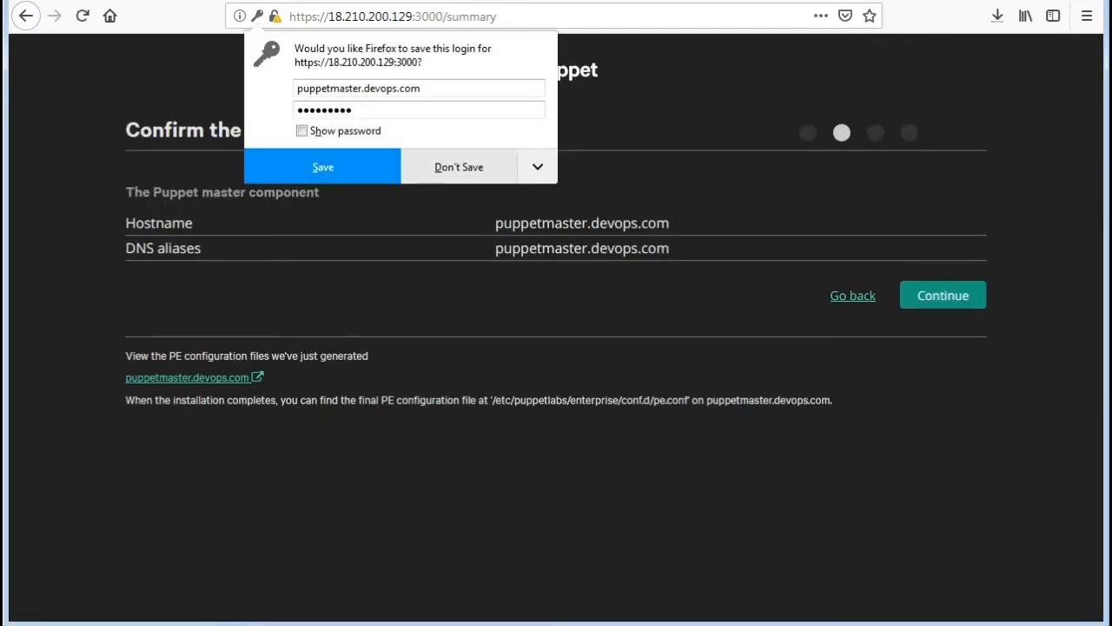
{"action": "left_click", "coordinate": [322, 167]}
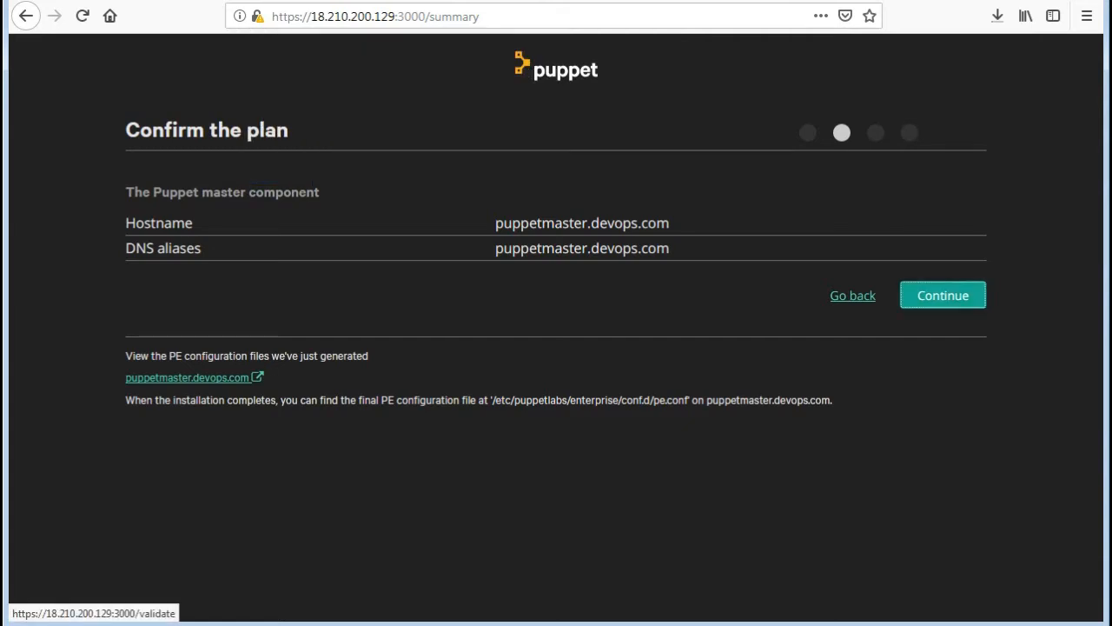
Step: Confirm the installation plan and deploy Puppet Enterprise once validation finishes
{"action": "left_click", "coordinate": [943, 295]}
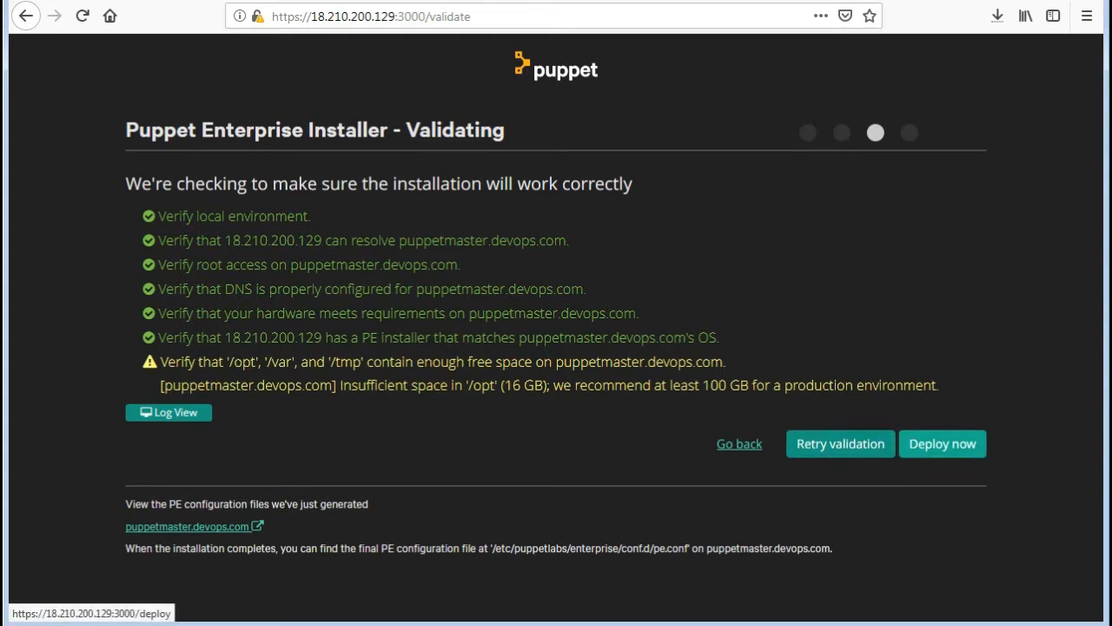
{"action": "left_click", "coordinate": [943, 443]}
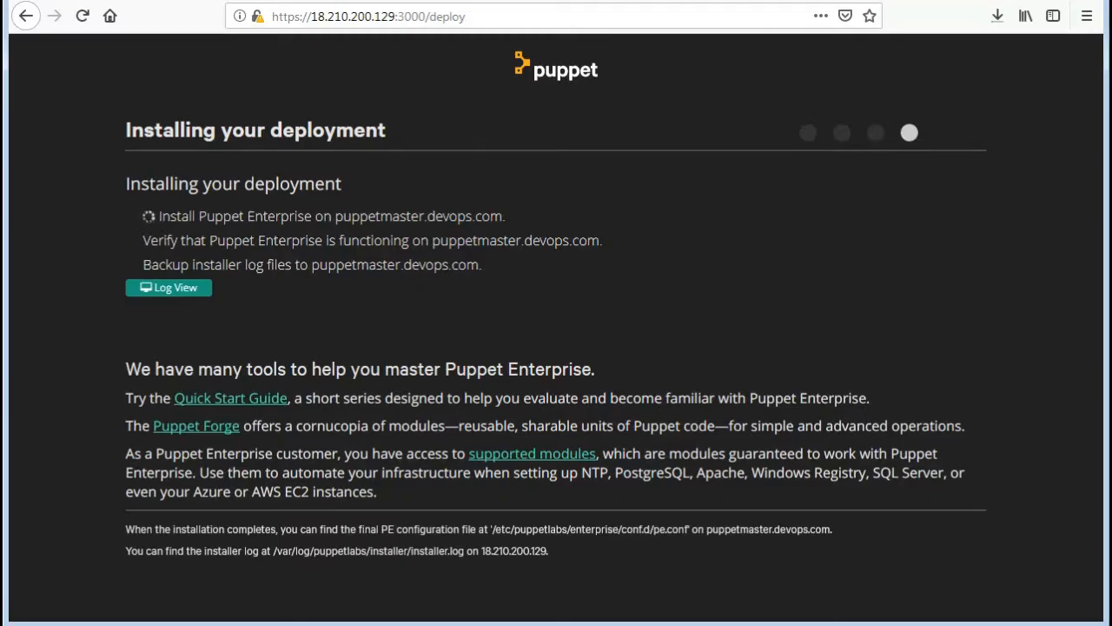
Step: Monitor the Puppet Enterprise deployment until it finishes, alternating between the detailed installer log and the summary of installation stages
{"action": "left_click", "coordinate": [168, 287]}
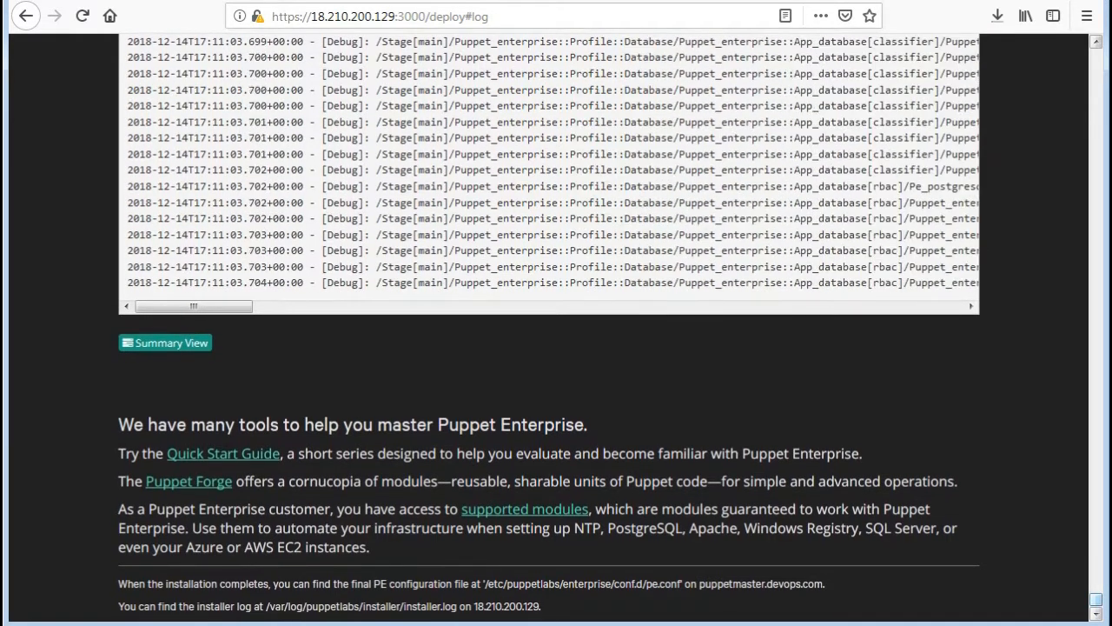
{"action": "left_click", "coordinate": [165, 344]}
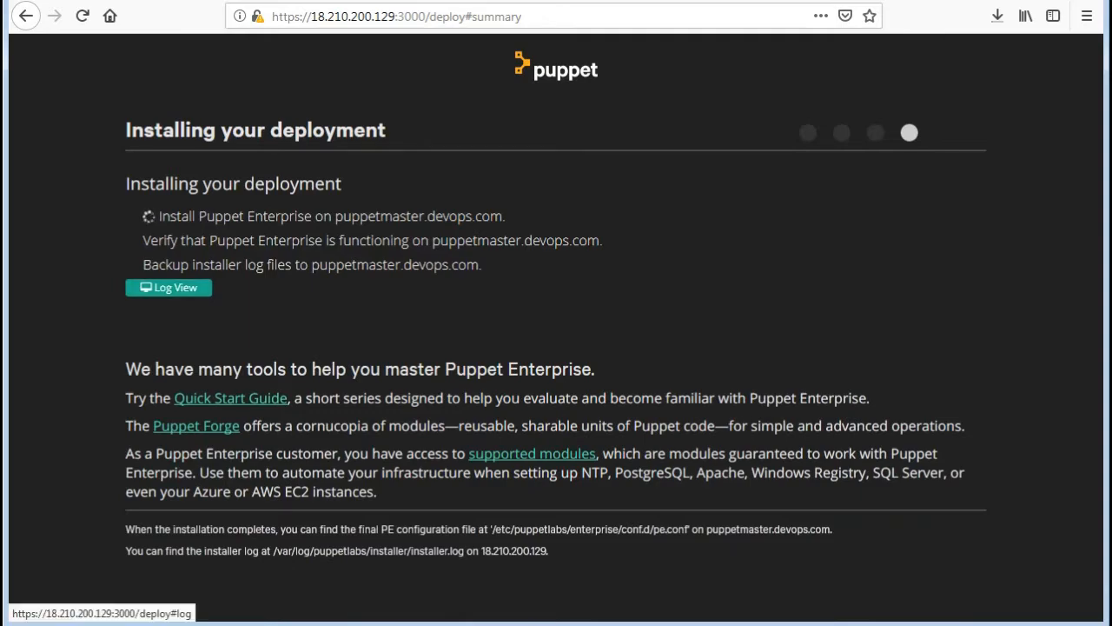
{"action": "left_click", "coordinate": [168, 287]}
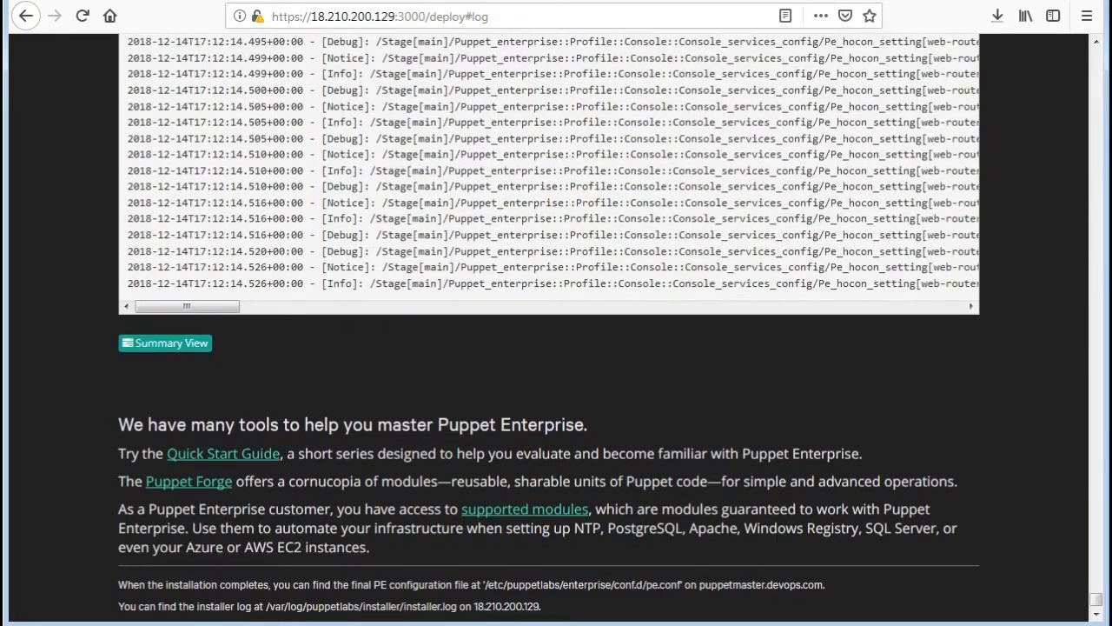
{"action": "left_click", "coordinate": [165, 343]}
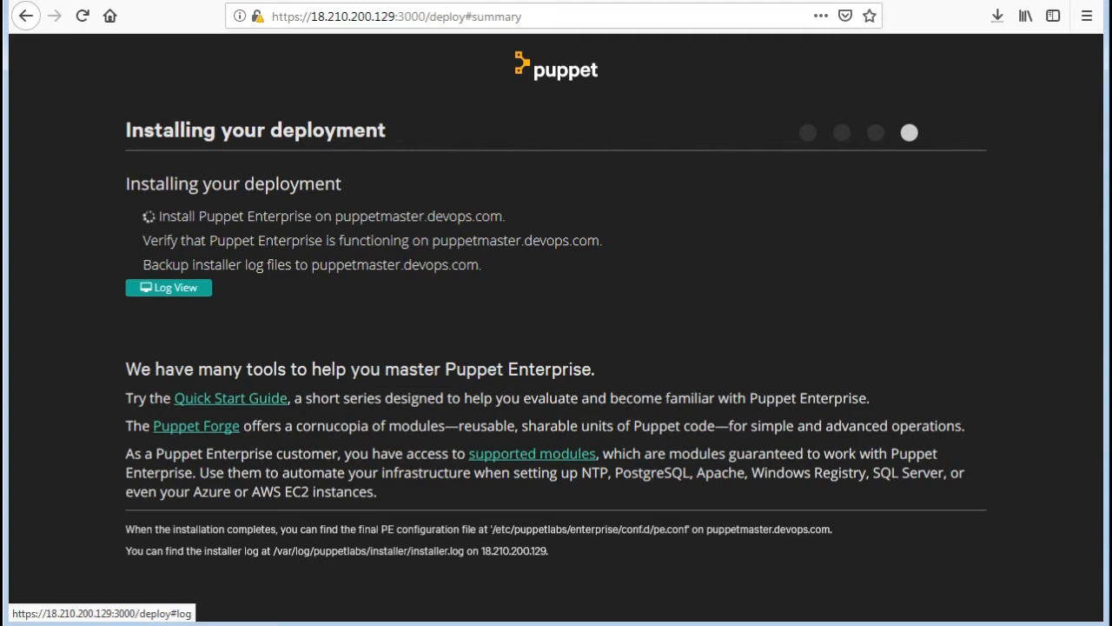
{"action": "left_click", "coordinate": [169, 287]}
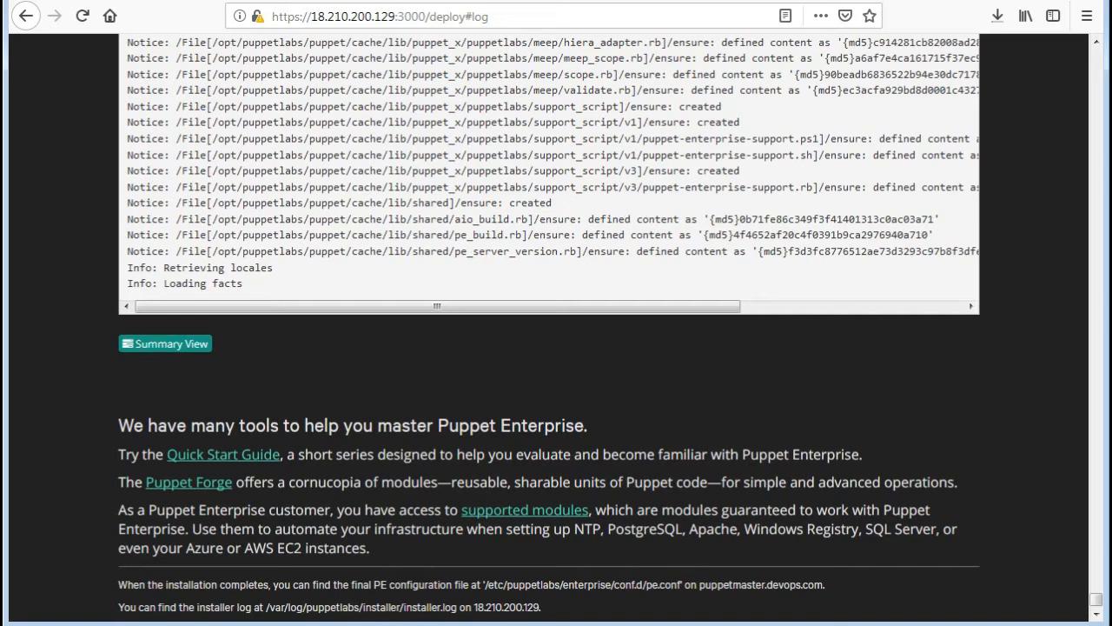
{"action": "left_click", "coordinate": [165, 343]}
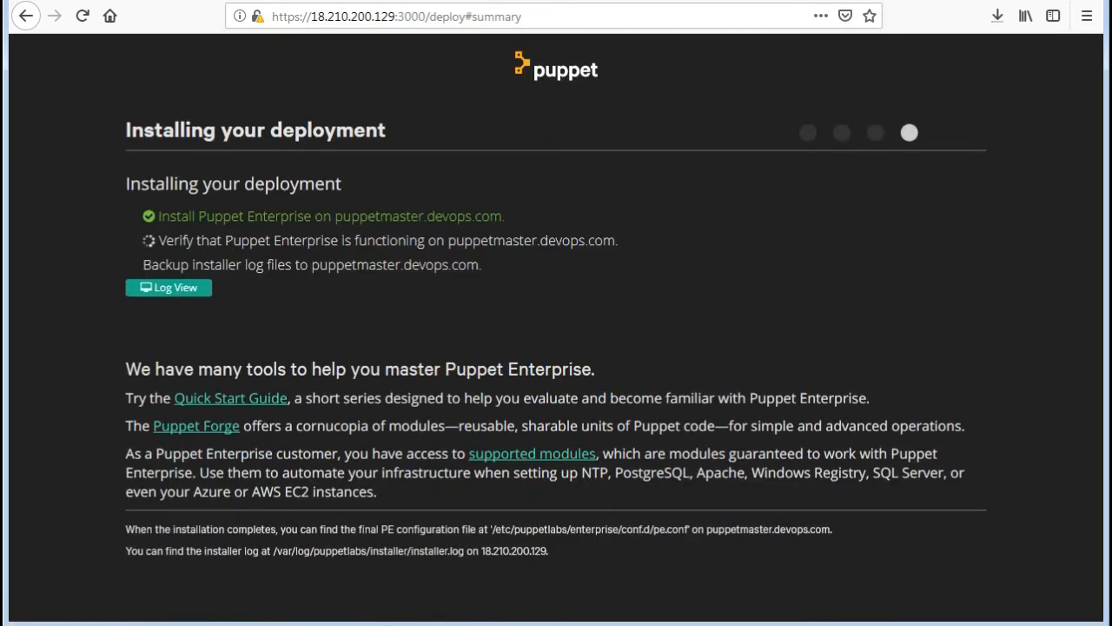
{"action": "left_click_drag", "start_coordinate": [502, 216], "coordinate": [159, 216]}
{"action": "left_click", "coordinate": [159, 216]}
{"action": "left_click", "coordinate": [168, 288]}
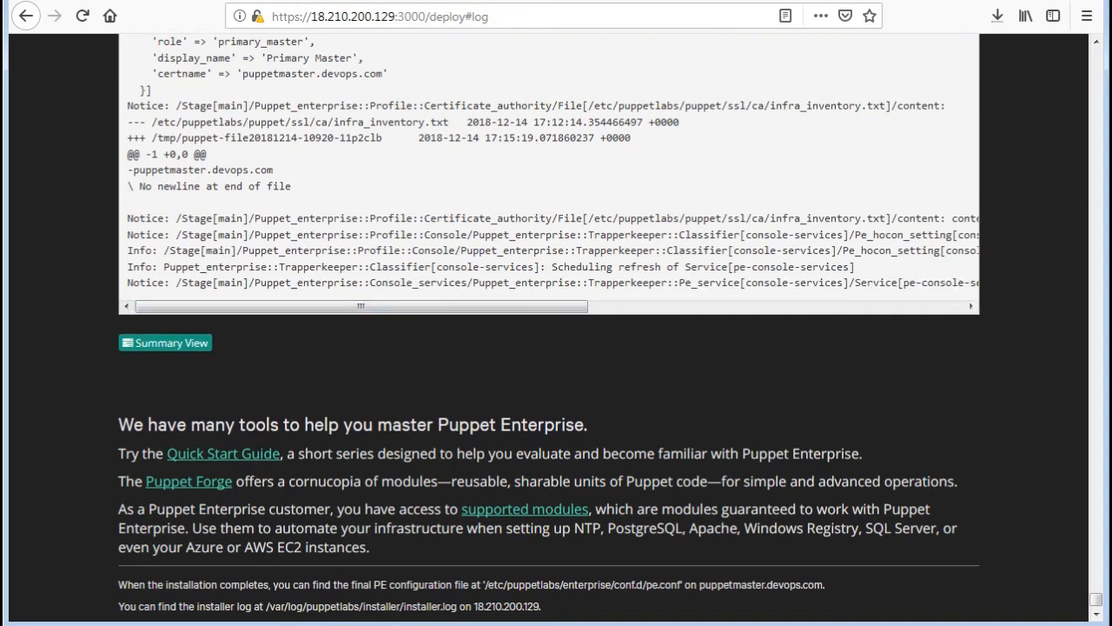
{"action": "left_click_drag", "start_coordinate": [558, 267], "coordinate": [850, 266]}
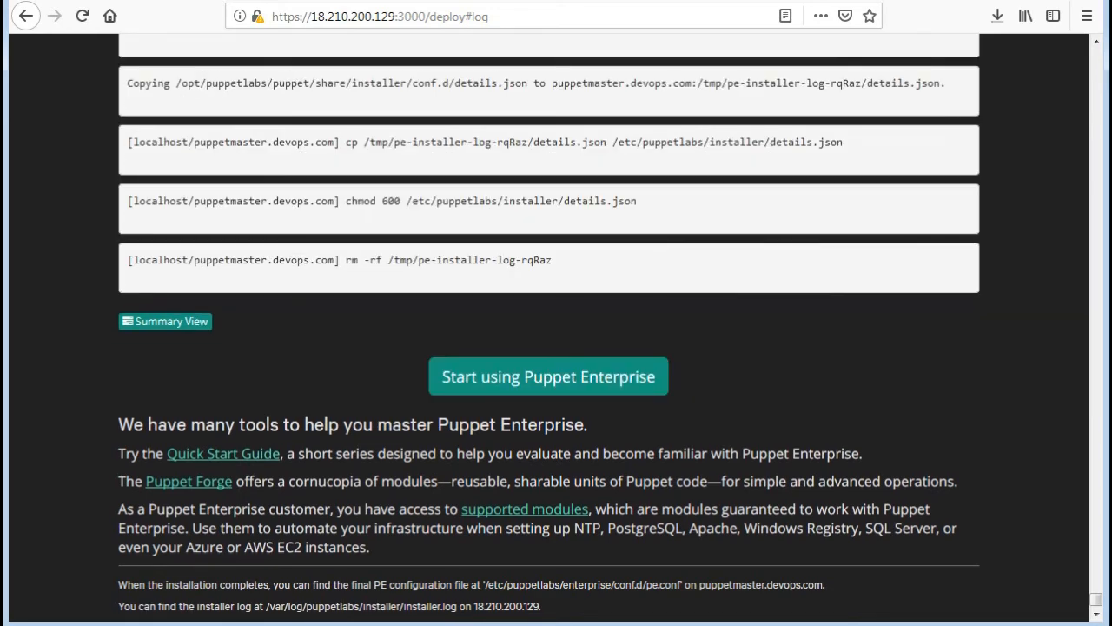
{"action": "left_click", "coordinate": [166, 320]}
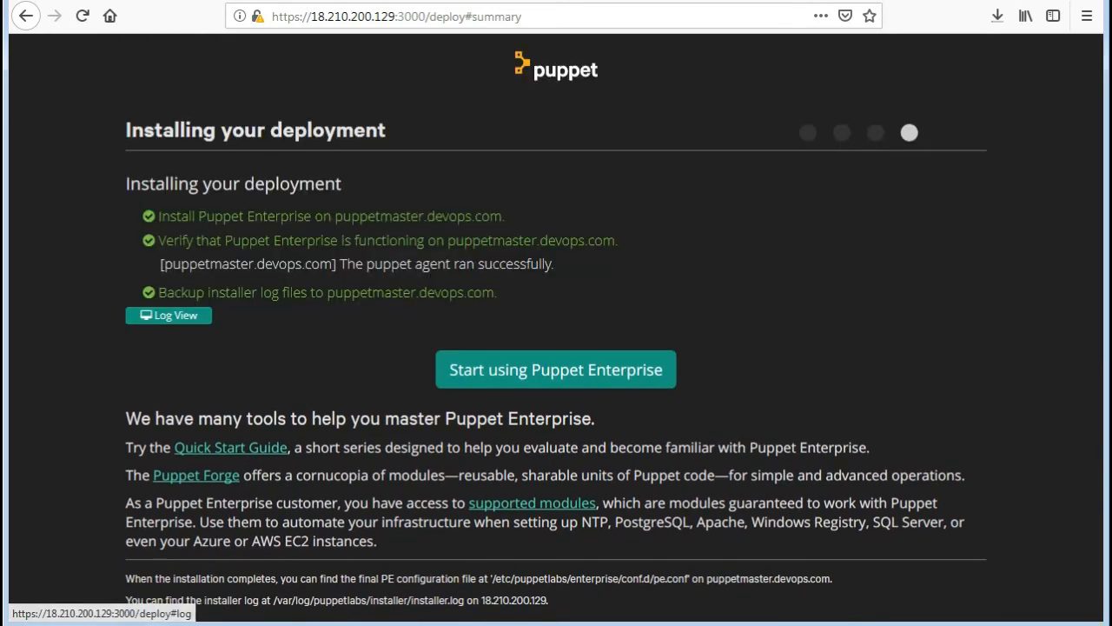